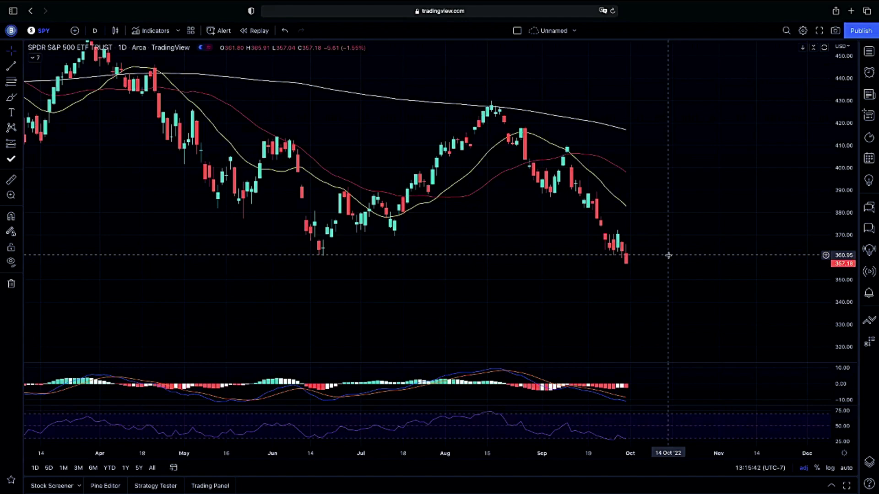
Zoom the SPY daily chart showing three moving averages above the MACD and RSI panes
scroll(668, 255, "up", 3)
Draw a horizontal support line at the mid-June low near 360 and maximize the MACD pane
left_click_drag(669, 255, 699, 257)
scroll(704, 253, "up", 2)
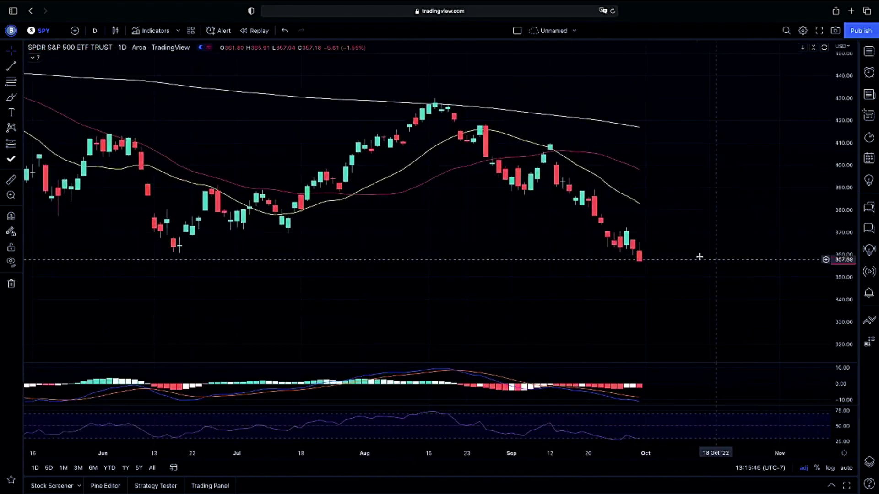
left_click_drag(158, 253, 827, 252)
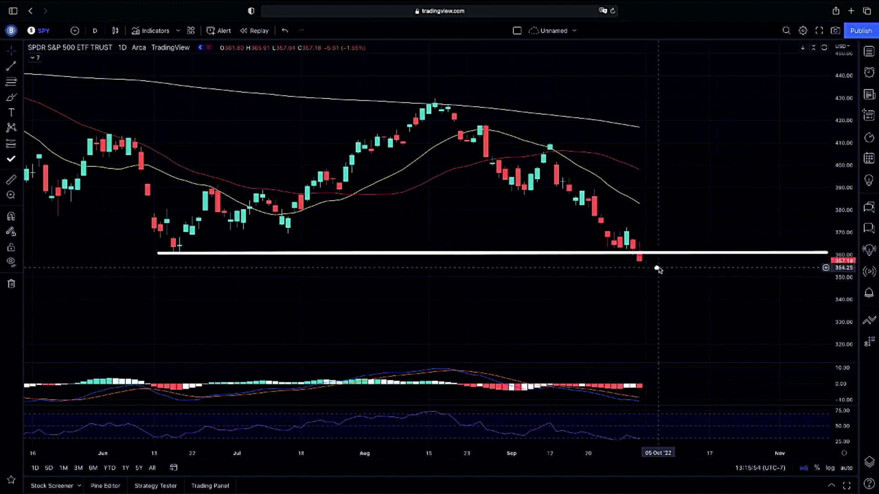
scroll(686, 295, "down", 5)
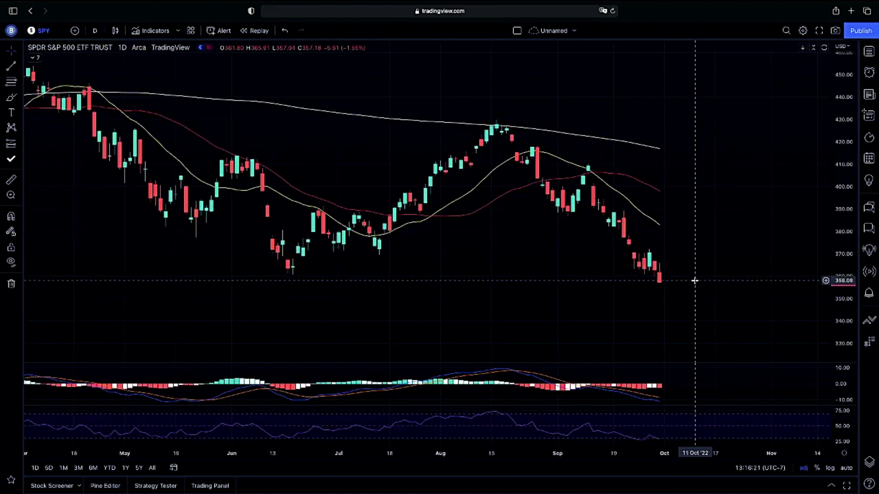
double_click(696, 382)
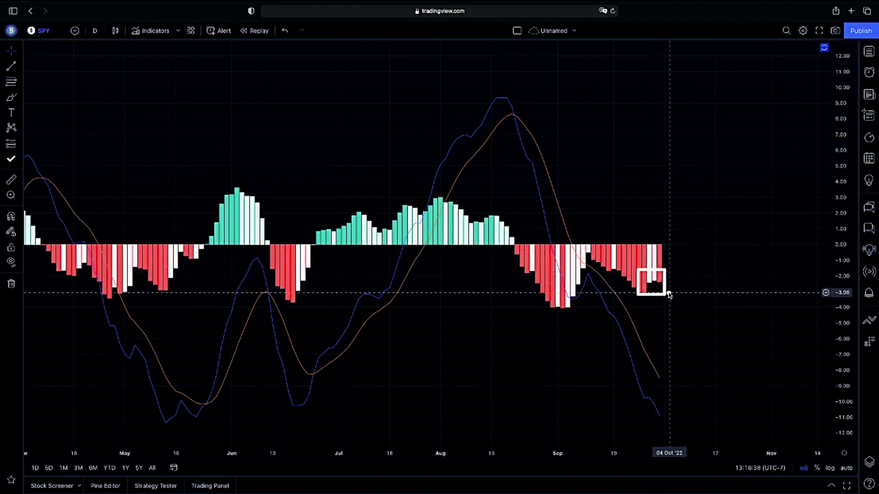
Sketch the MACD line curving upward through the signal line near early October
scroll(637, 341, "right", 1)
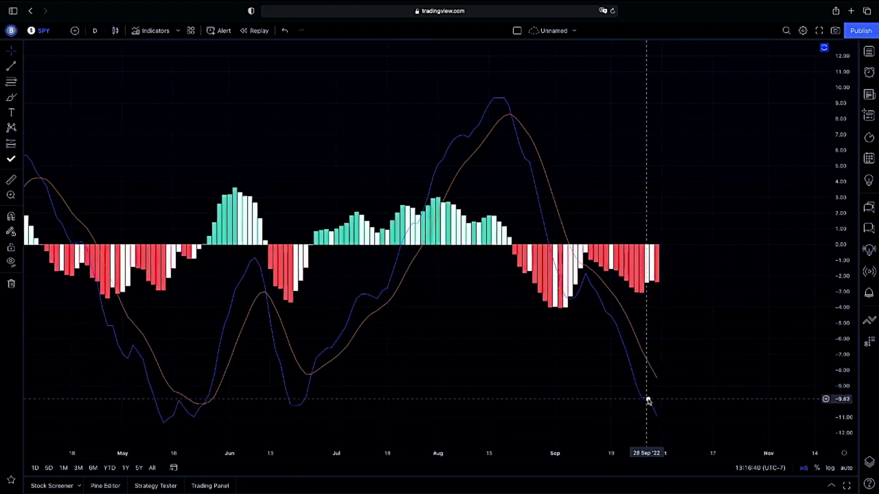
scroll(648, 401, "down", 1)
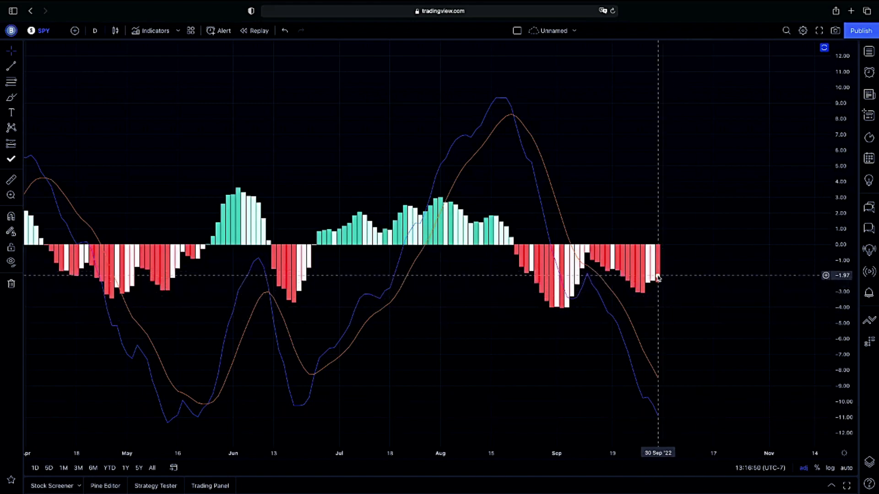
scroll(671, 288, "up", 2)
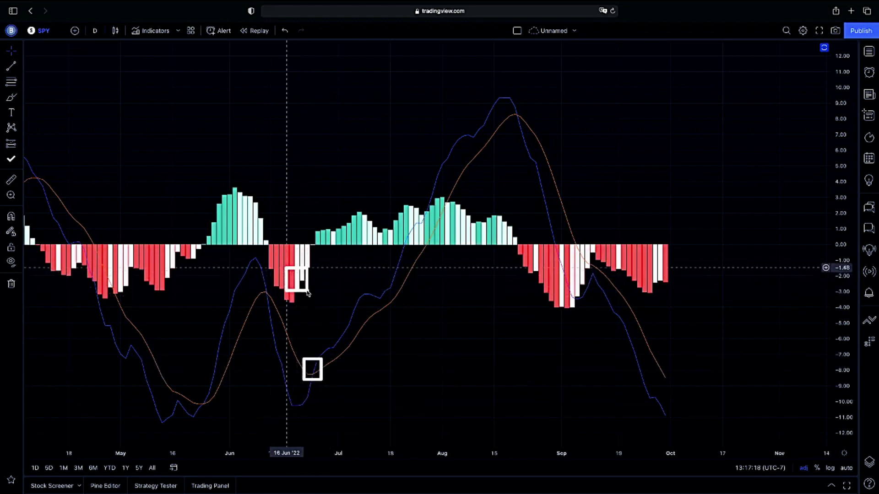
scroll(408, 254, "left", 2)
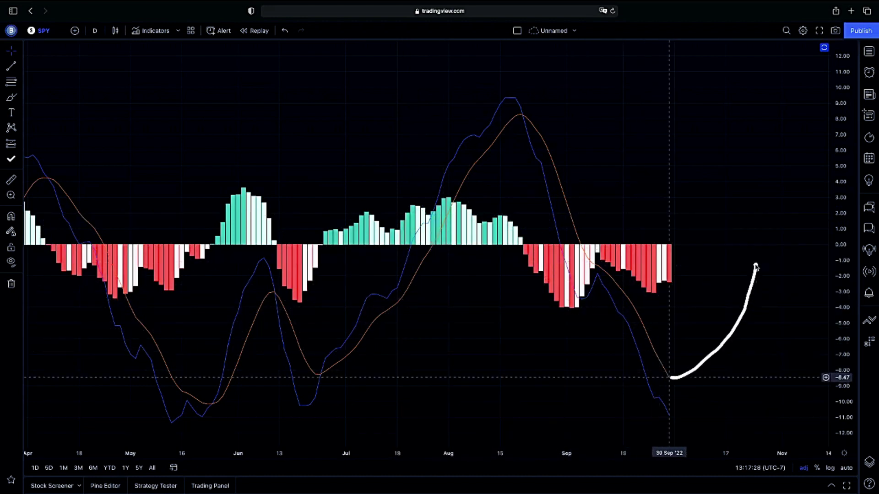
mouse_move(664, 420)
left_mouse_down()
mouse_move(713, 314)
mouse_move(710, 261)
left_mouse_up()
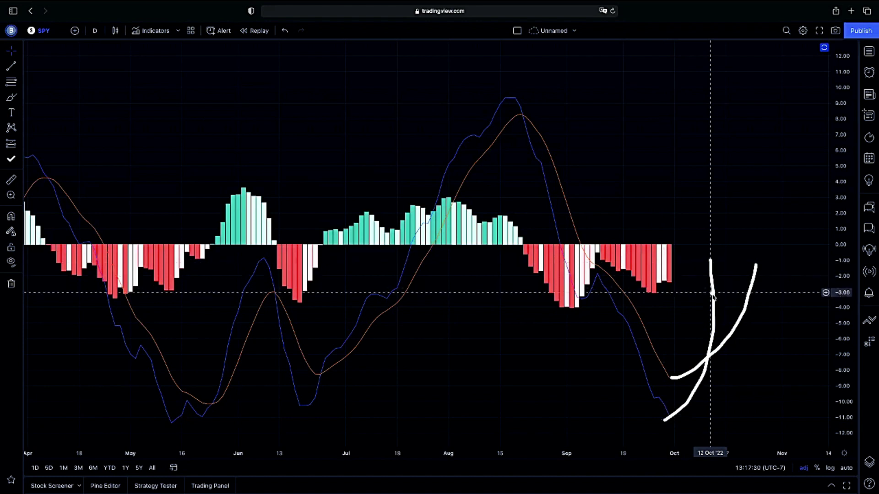
Box the projected MACD crossover point
scroll(714, 333, "left", 1)
left_click_drag(718, 369, 723, 373)
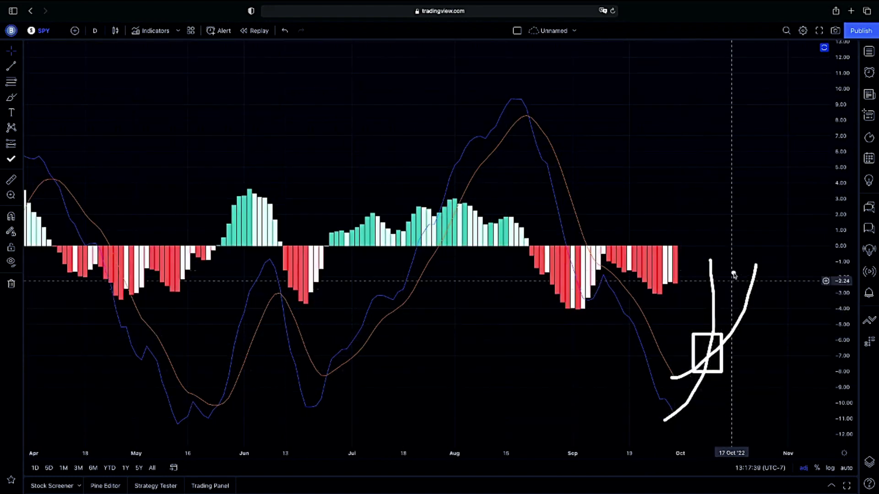
mouse_move(706, 213)
left_mouse_down()
mouse_move(748, 242)
mouse_move(773, 241)
left_mouse_up()
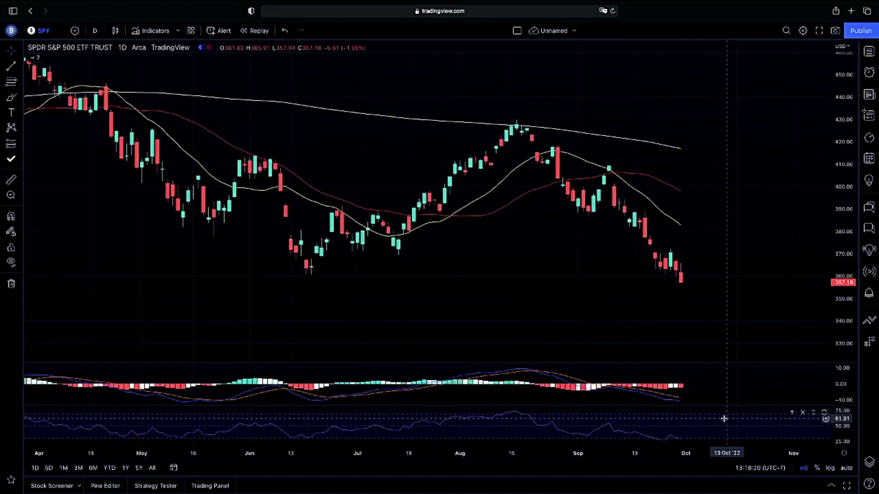
Maximize and zoom the RSI pane, then sketch a projected RSI zigzag dipping to about 25
double_click(724, 418)
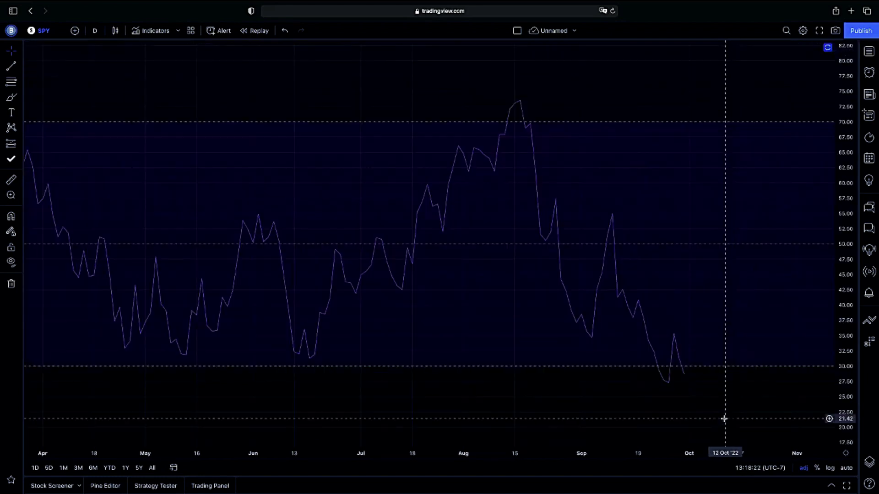
scroll(724, 419, "up", 3)
scroll(724, 418, "up", 3)
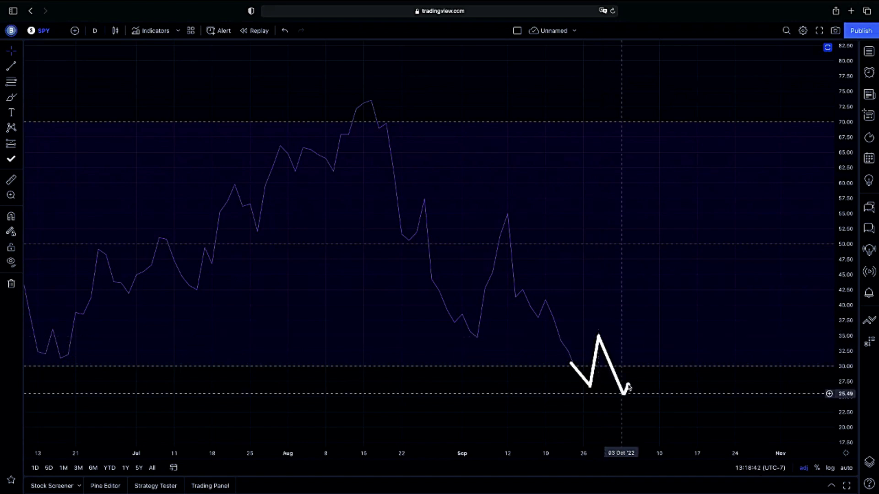
mouse_move(629, 387)
left_mouse_down()
mouse_move(682, 393)
mouse_move(695, 379)
mouse_move(705, 388)
left_mouse_up()
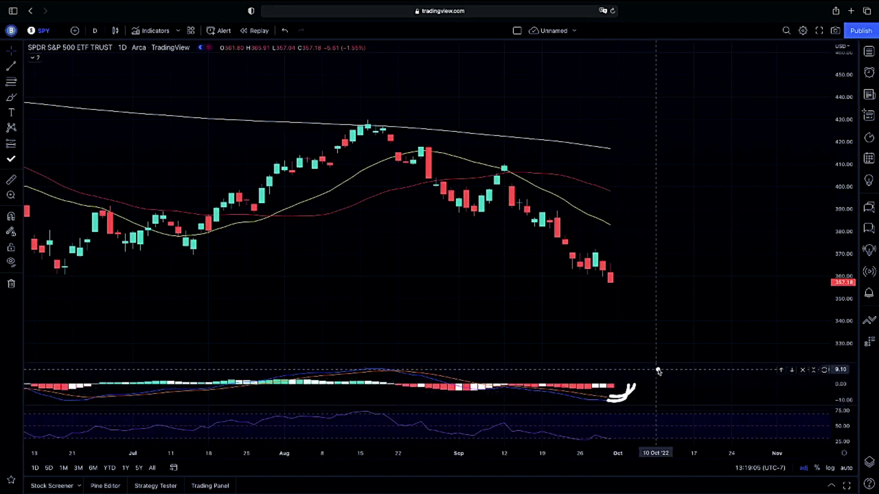
Sketch a trial price drop and rebound, box the June–August rally, then clear the sketches
scroll(590, 261, "down", 2)
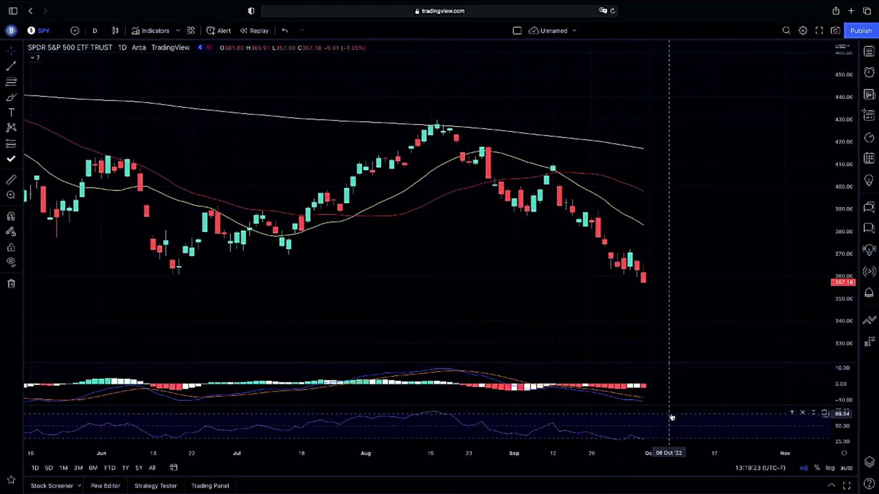
scroll(669, 297, "right", 1)
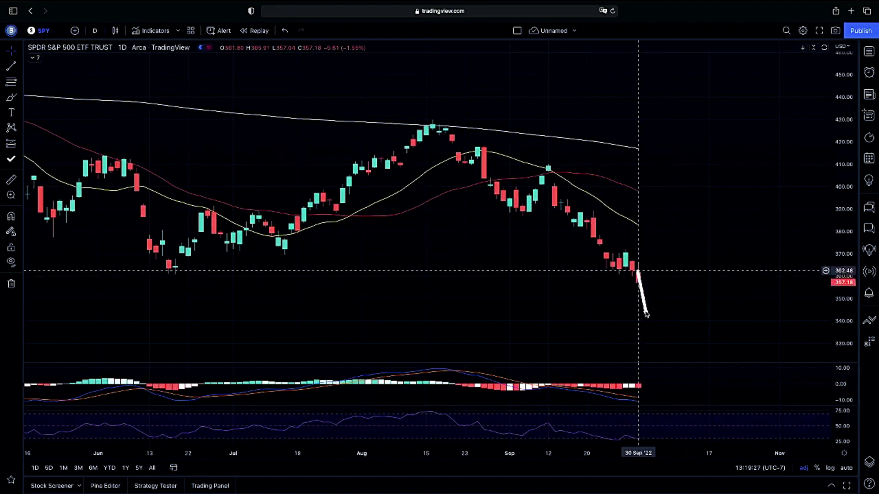
left_click_drag(646, 314, 650, 310)
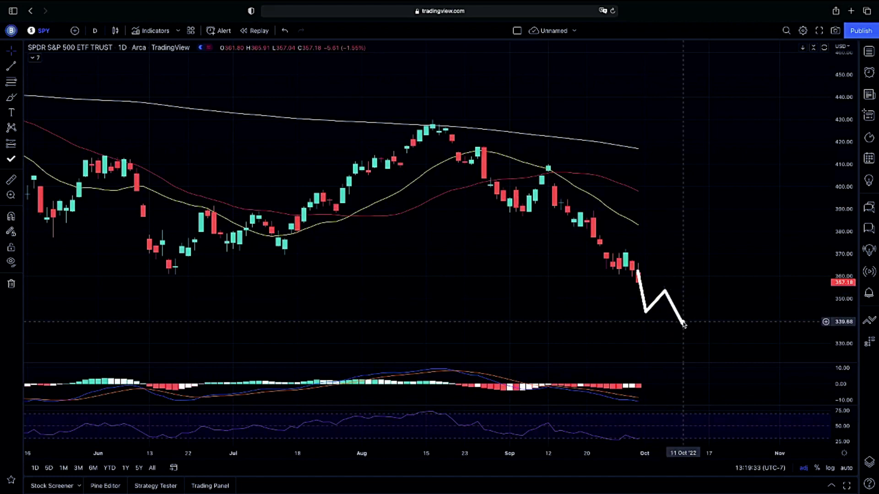
left_click_drag(707, 290, 737, 221)
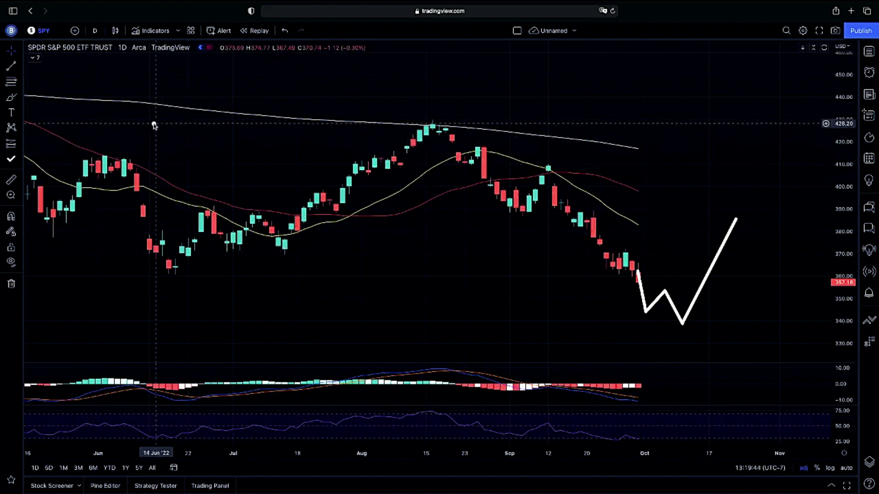
left_click_drag(146, 99, 449, 267)
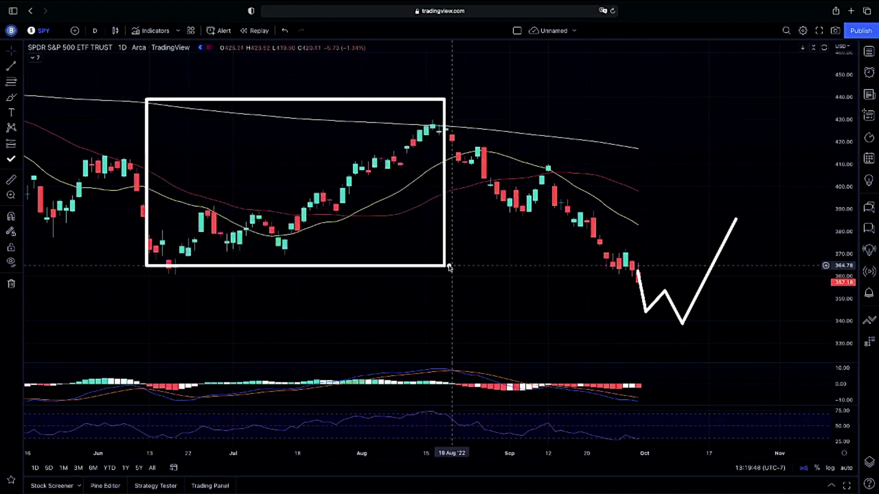
key("Escape")
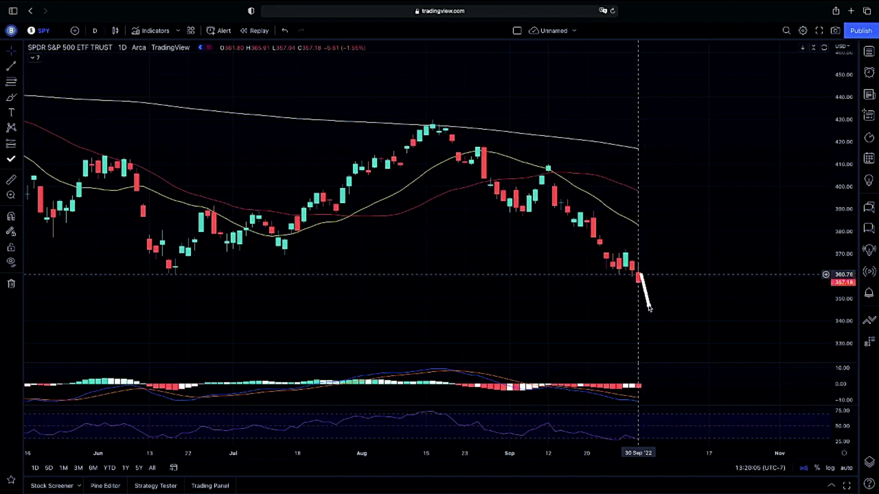
Sketch a W-shaped projected price path dipping near 340, plus a projected RSI zigzag
mouse_move(649, 307)
left_mouse_down()
mouse_move(669, 290)
mouse_move(696, 335)
left_mouse_up()
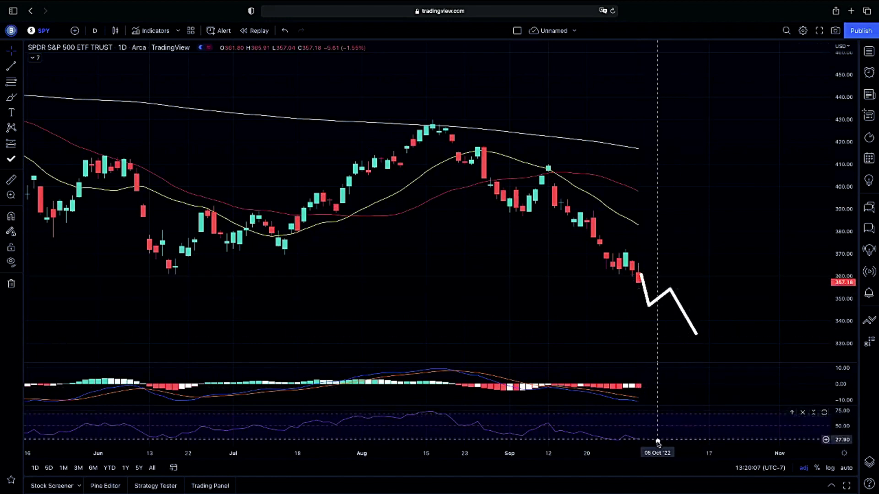
mouse_move(643, 445)
left_mouse_down()
mouse_move(668, 440)
mouse_move(685, 453)
mouse_move(704, 446)
left_mouse_up()
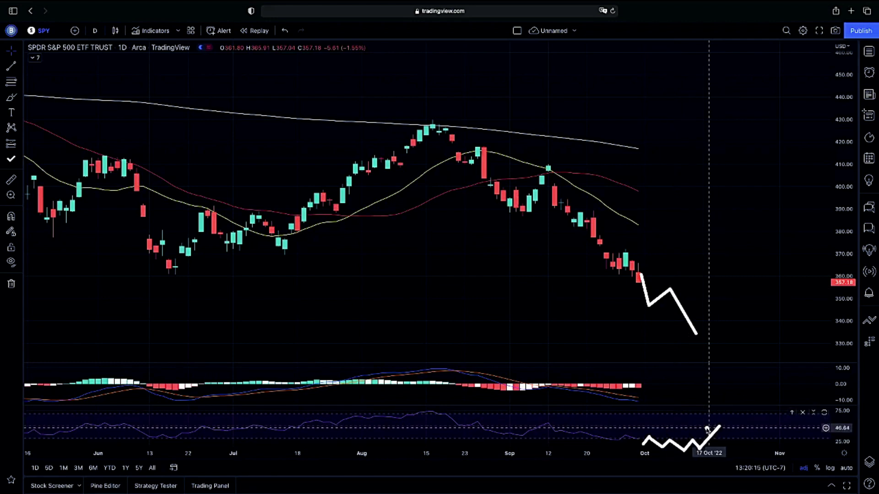
mouse_move(641, 267)
left_mouse_down()
mouse_move(655, 294)
mouse_move(674, 282)
left_mouse_up()
left_click_drag(699, 320, 731, 286)
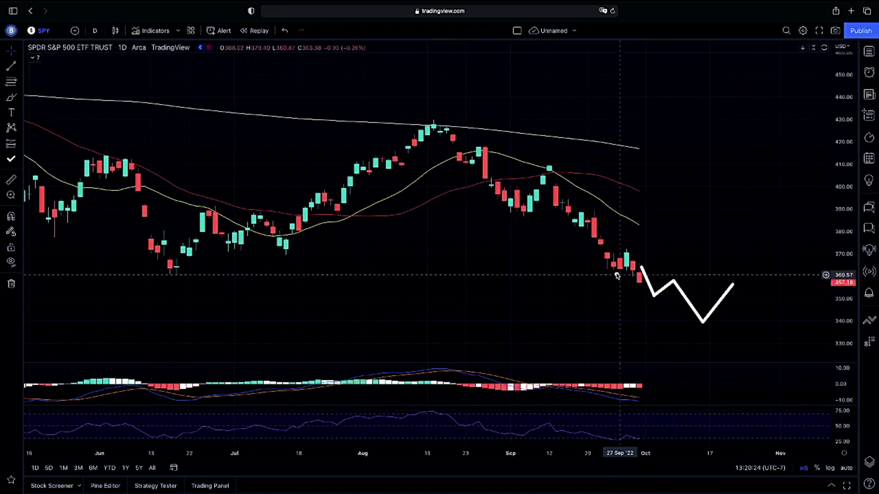
left_click_drag(657, 309, 719, 340)
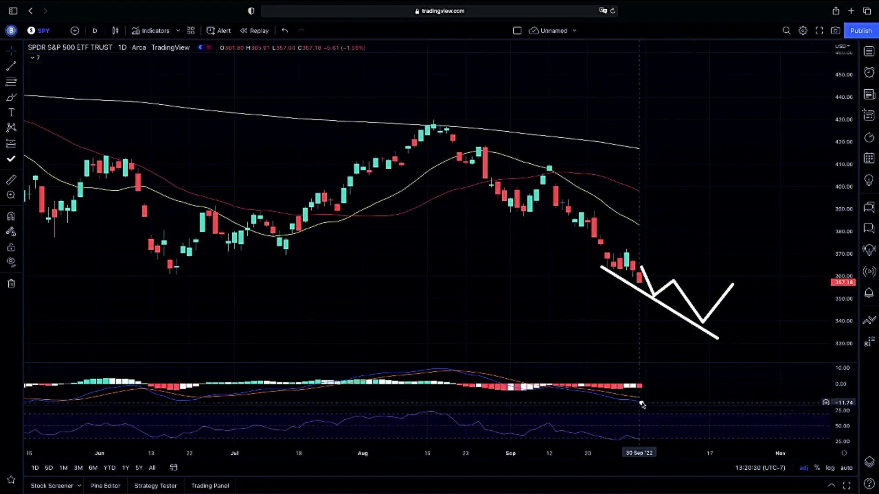
Switch SPY to weekly candles (1W), pan back to earlier years, and box the March 2020 dip
type("1W")
key("Return")
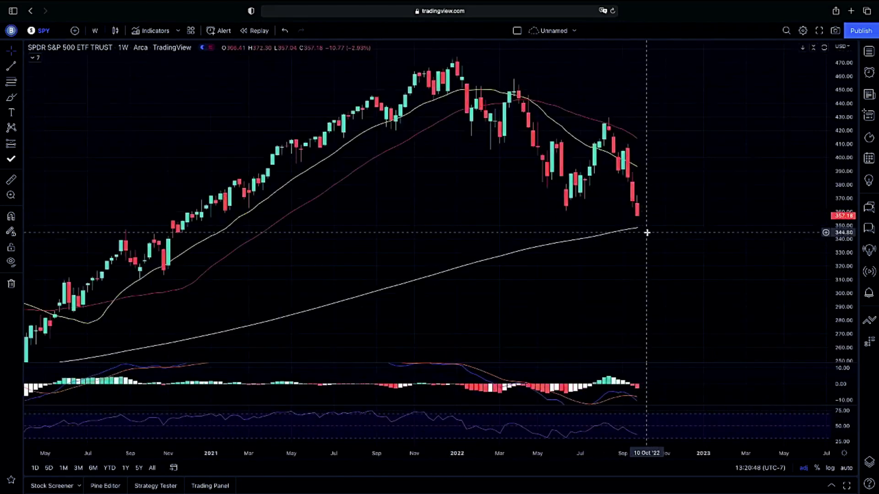
scroll(655, 284, "up", 3)
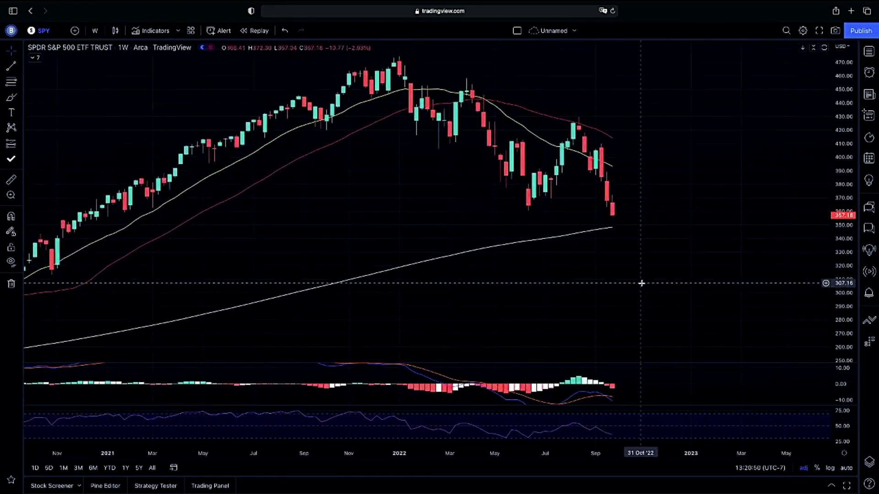
scroll(642, 283, "up", 2)
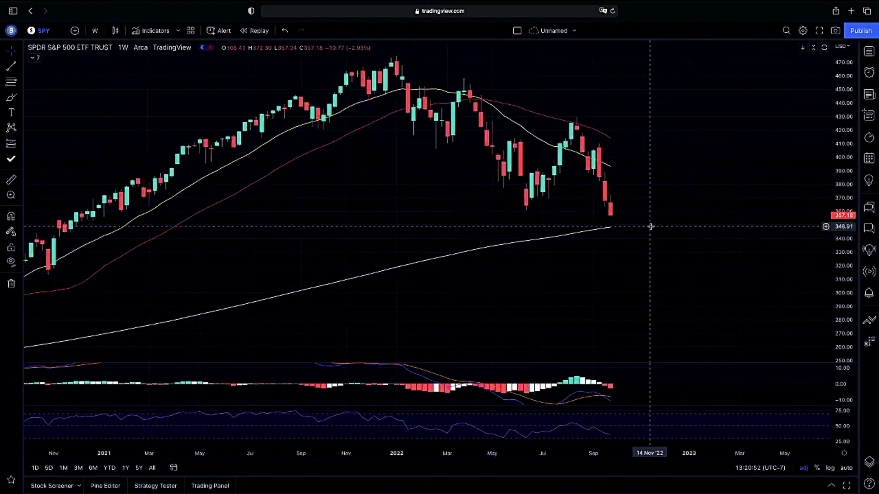
scroll(593, 301, "down", 3)
left_click_drag(530, 272, 710, 198)
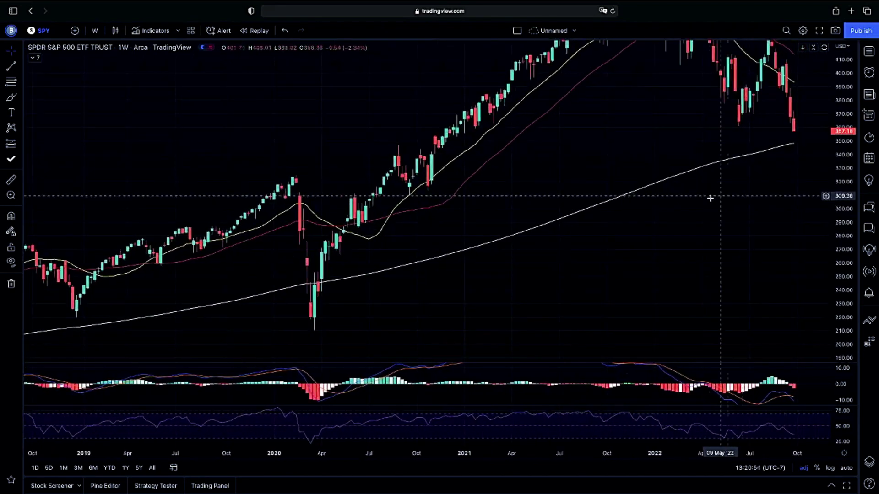
left_click_drag(284, 259, 328, 297)
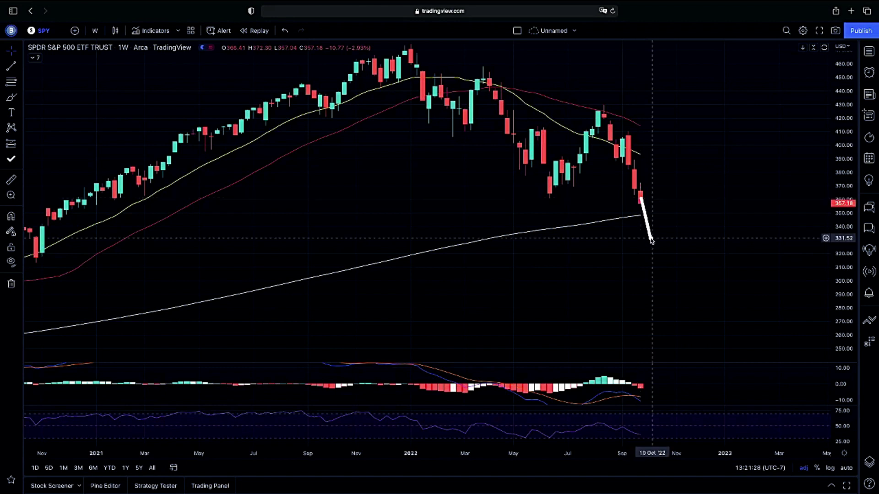
Sketch a projected drop below the long-term average near 330 and a rebound
left_click_drag(660, 226, 676, 234)
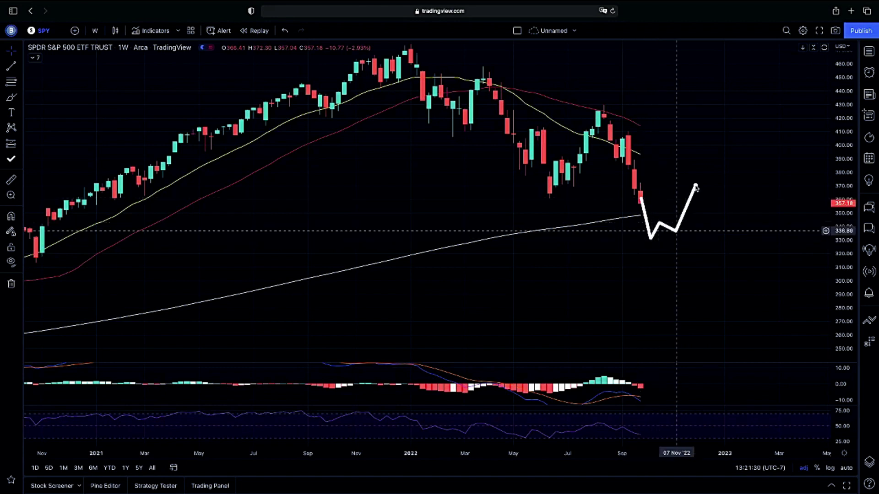
mouse_move(696, 188)
left_mouse_down()
mouse_move(698, 178)
mouse_move(694, 207)
left_mouse_up()
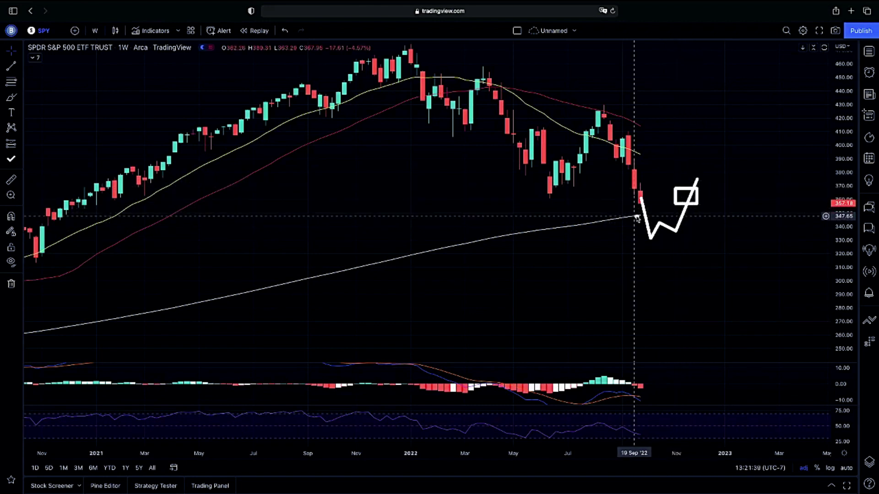
left_click_drag(635, 217, 724, 204)
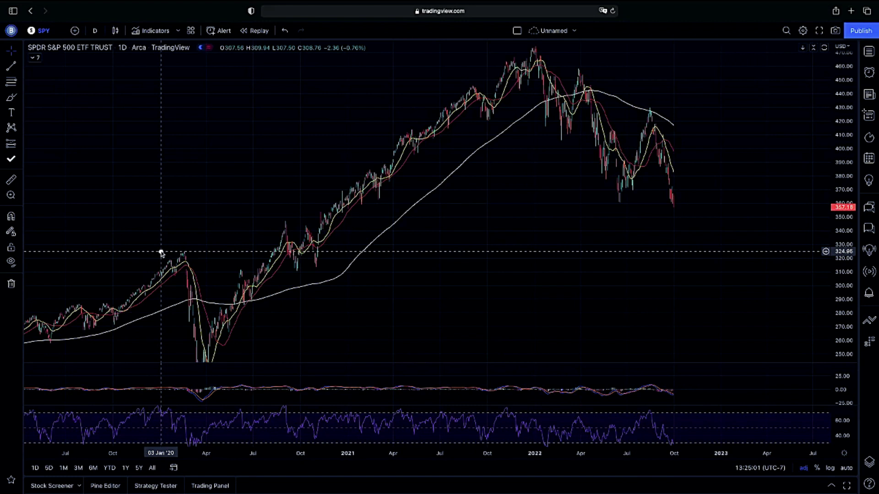
Draw horizontal support lines near 325 and 340, then zoom into April–October 2022
mouse_move(160, 252)
left_mouse_down()
mouse_move(769, 262)
mouse_move(836, 253)
left_mouse_up()
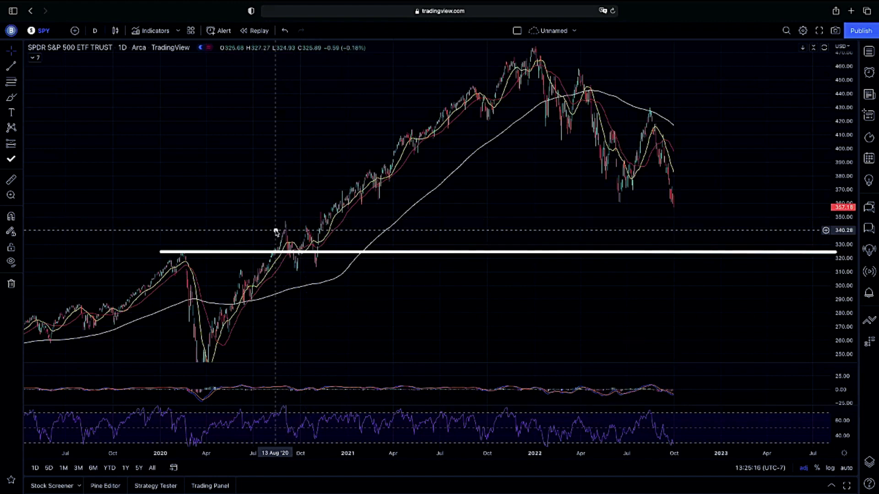
left_click_drag(276, 231, 839, 234)
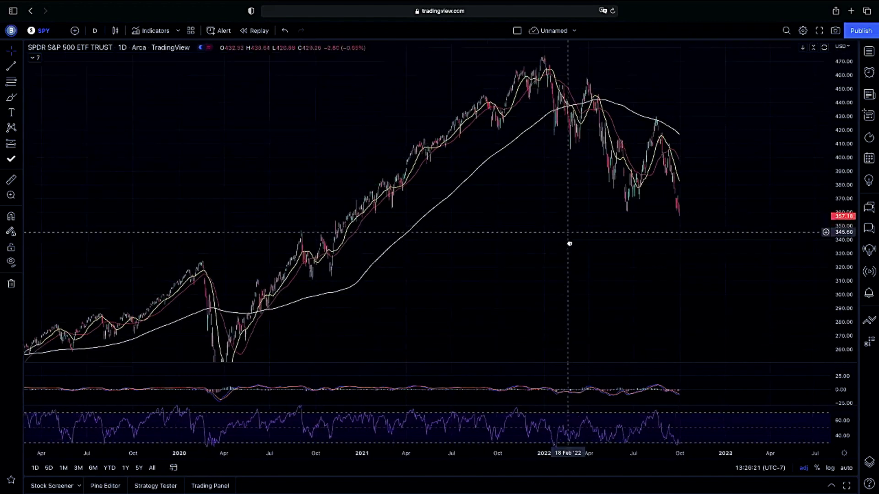
scroll(569, 242, "up", 3)
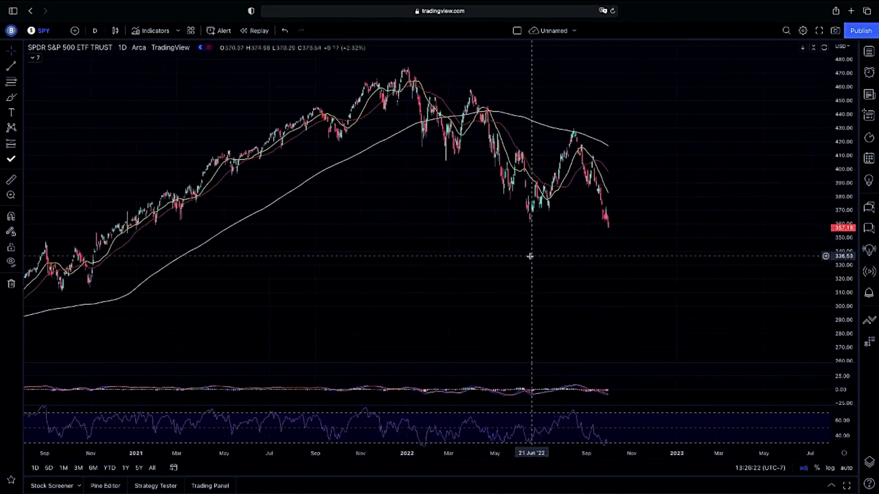
scroll(530, 256, "up", 5)
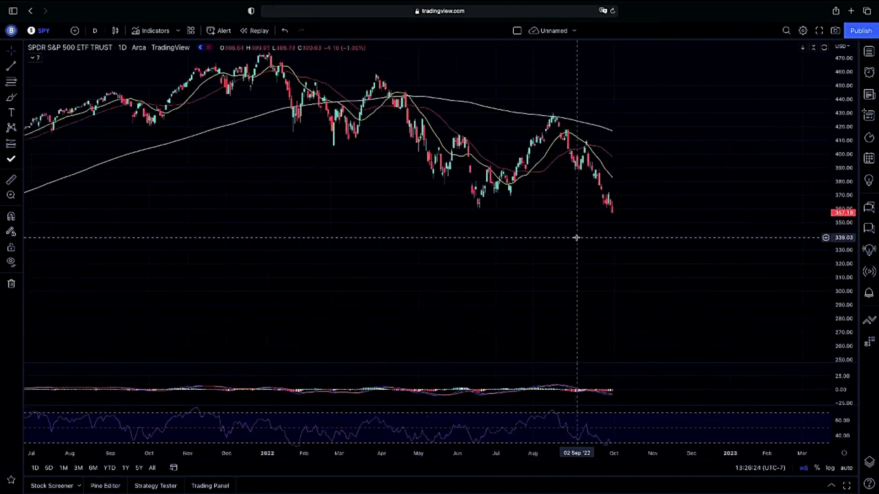
scroll(569, 235, "up", 5)
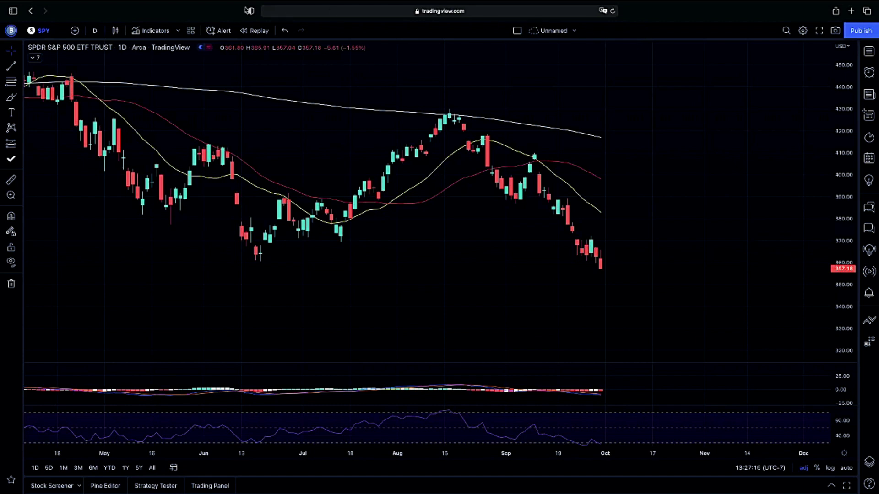
Load Ainos (AIMD) on 5-minute candles
left_click(61, 34)
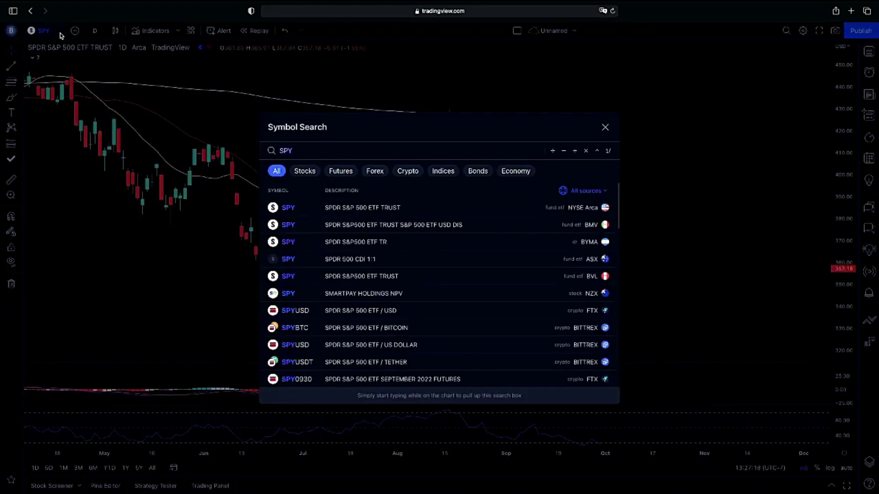
type("AIMD")
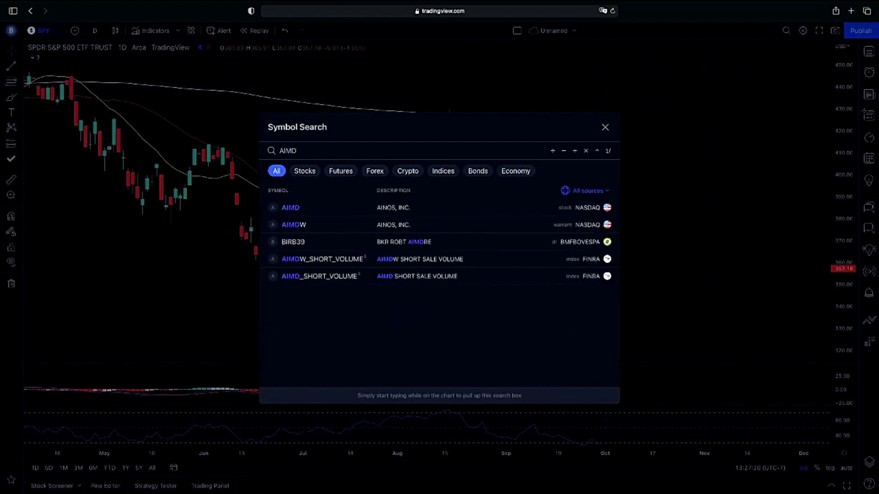
left_click(432, 211)
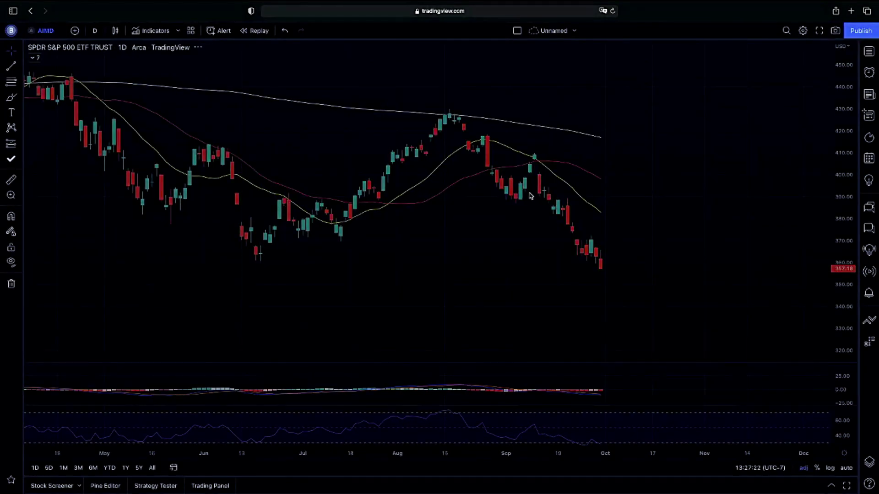
key("5")
key("Return")
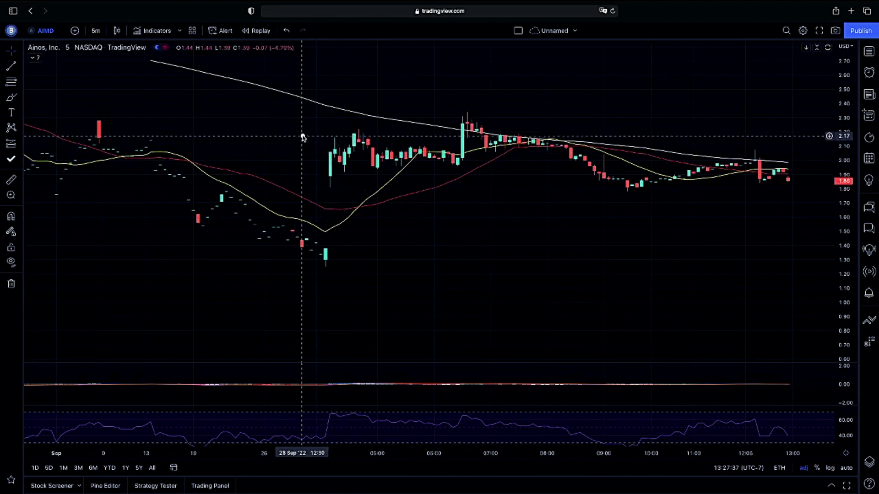
Box the September 29 reversal candles and mark the resistance level near 2.20
left_click_drag(298, 133, 349, 269)
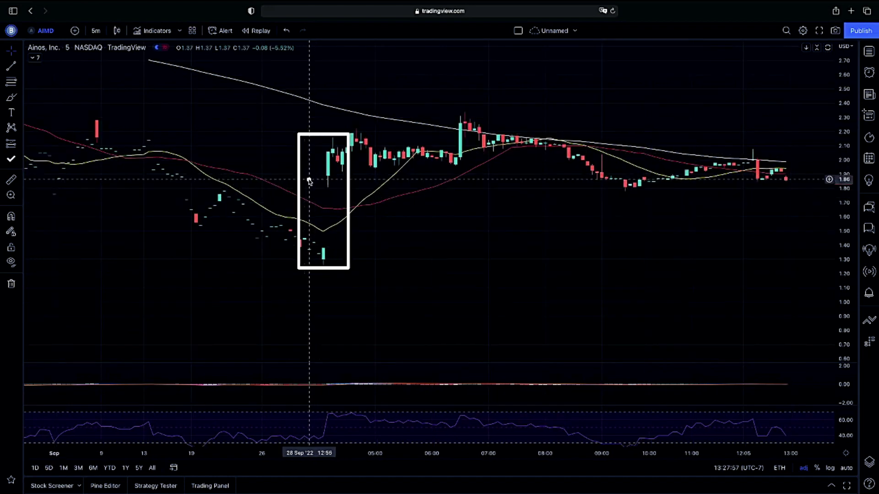
left_click_drag(308, 179, 347, 179)
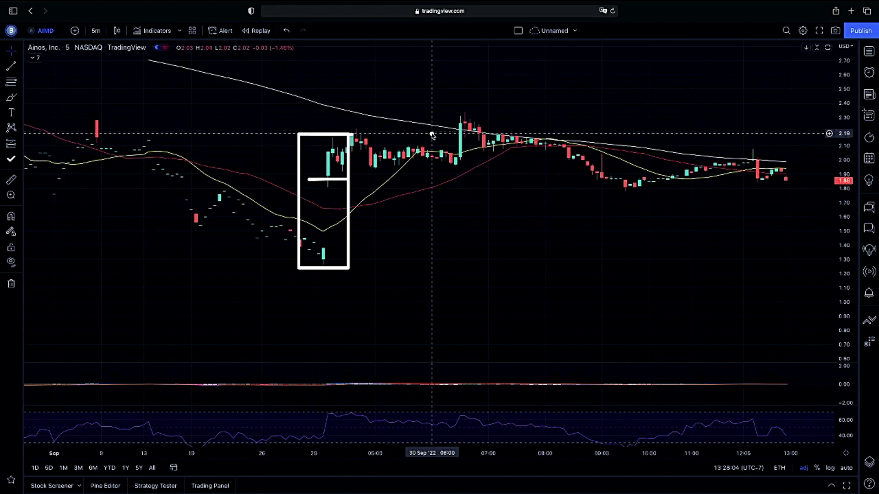
left_click_drag(432, 133, 478, 133)
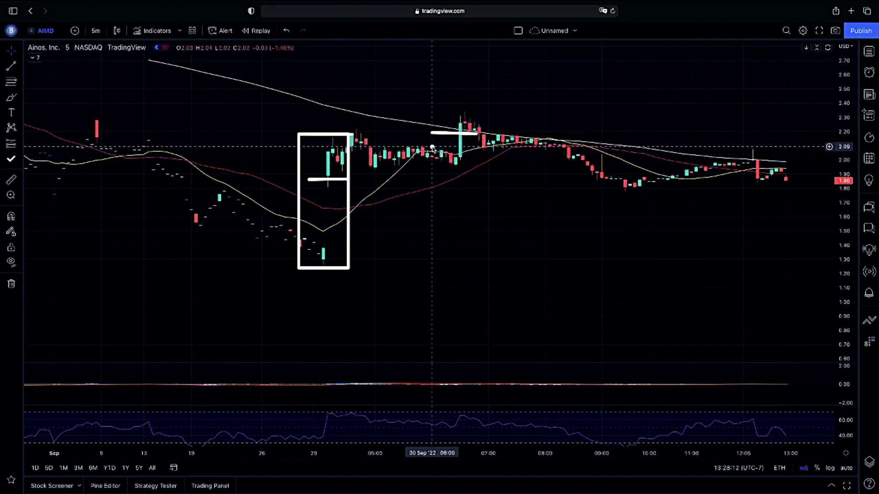
left_click_drag(432, 147, 482, 148)
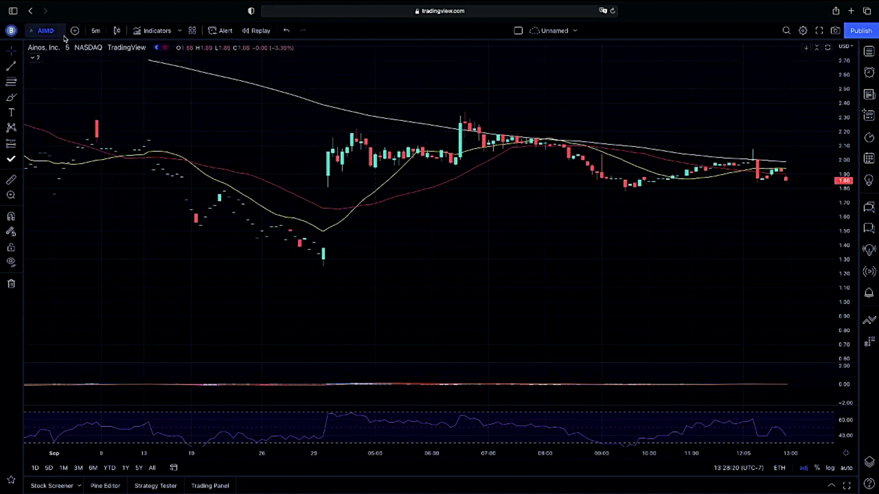
left_click(49, 32)
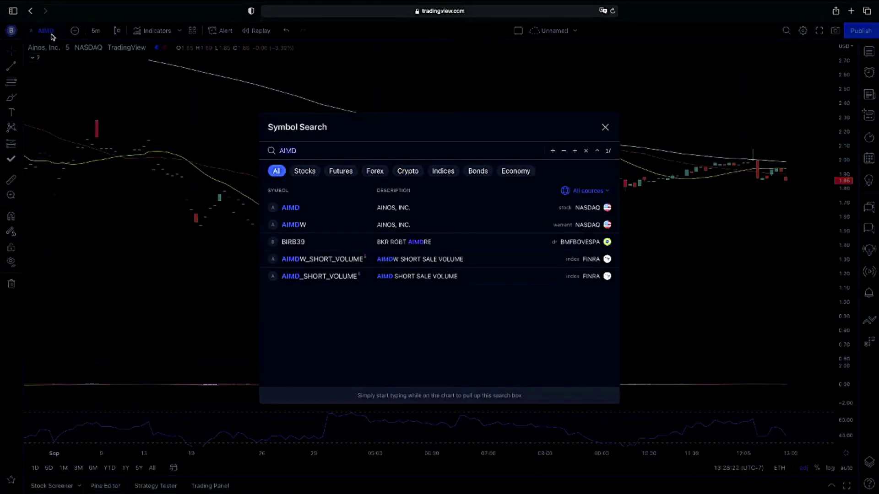